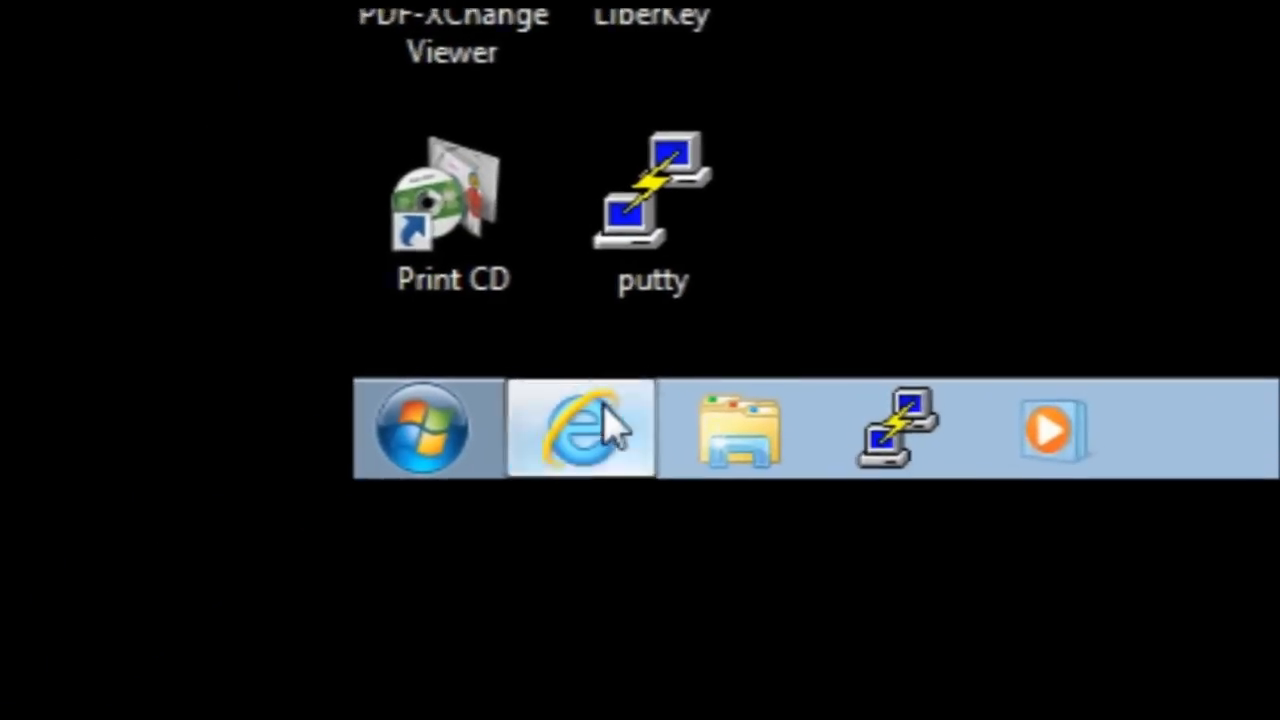
pyautogui.click(603, 406)
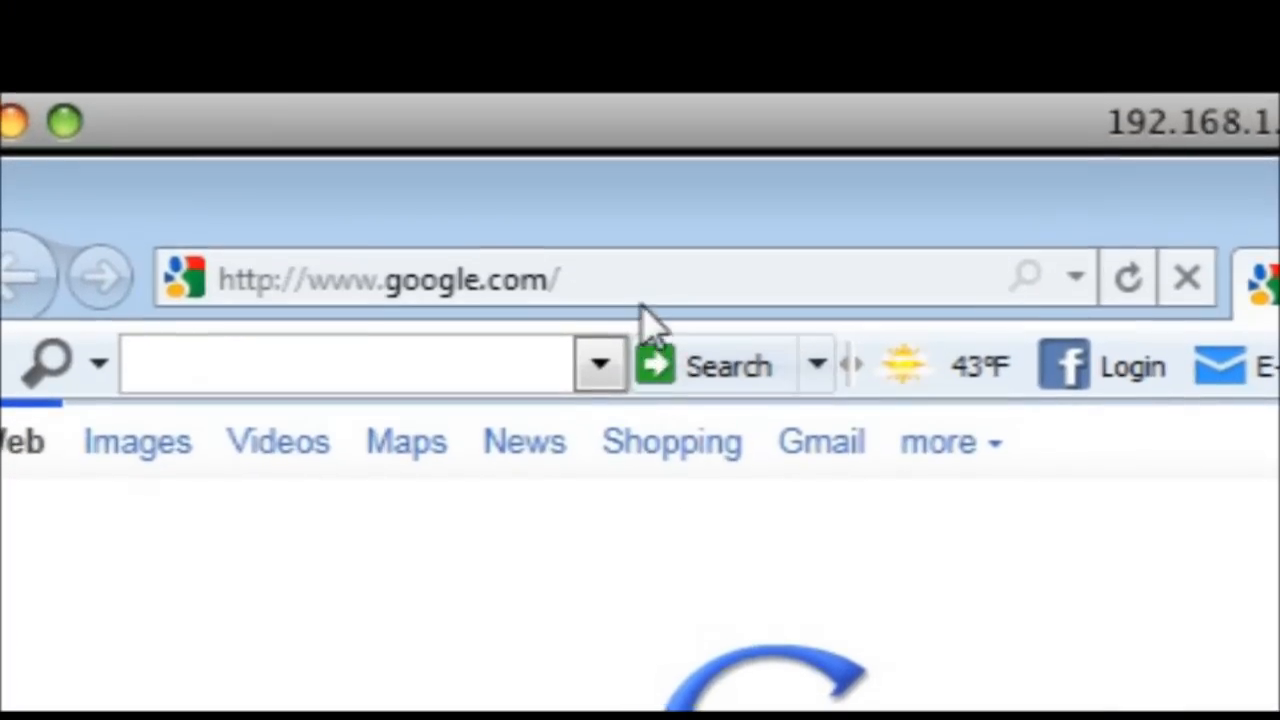
pyautogui.click(630, 110)
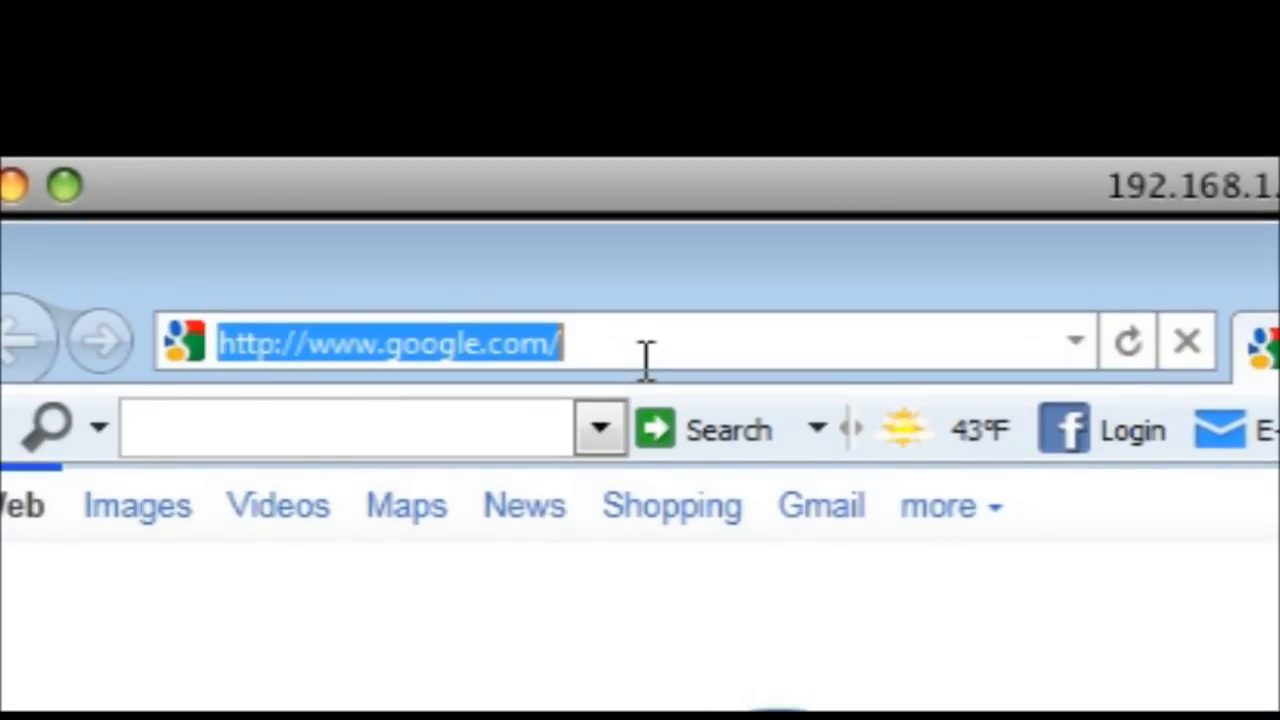
pyautogui.write('www.smar')
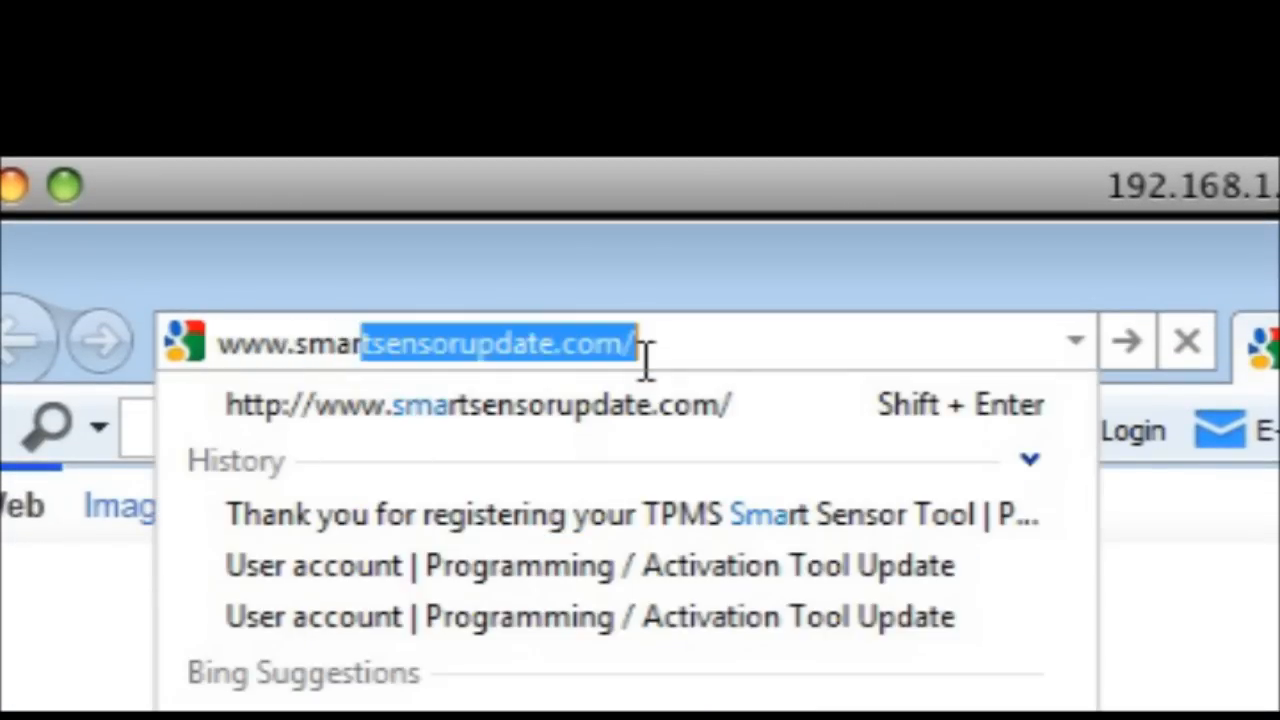
pyautogui.write('tsensorupdate.com')
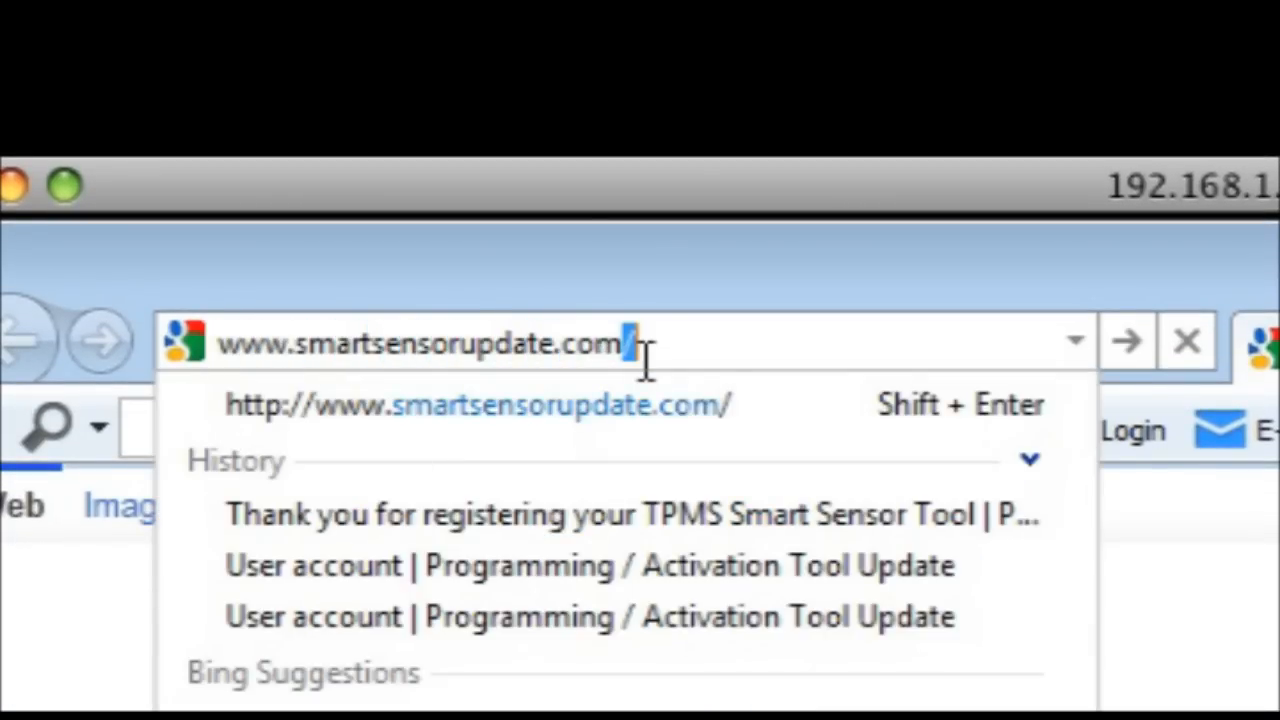
pyautogui.press('Return')
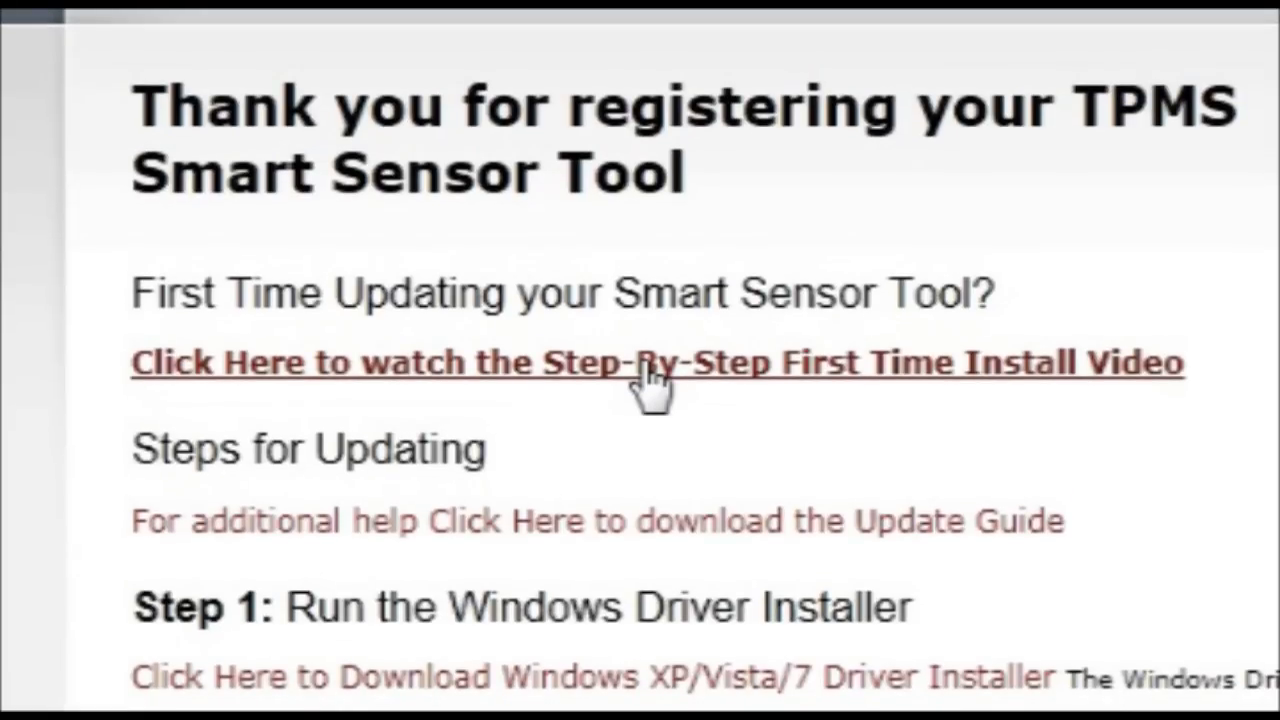
# Step: Download and run the TPMS First Time Install Files Pack from the first-time install video page, allowing it to make changes
pyautogui.click(648, 366)
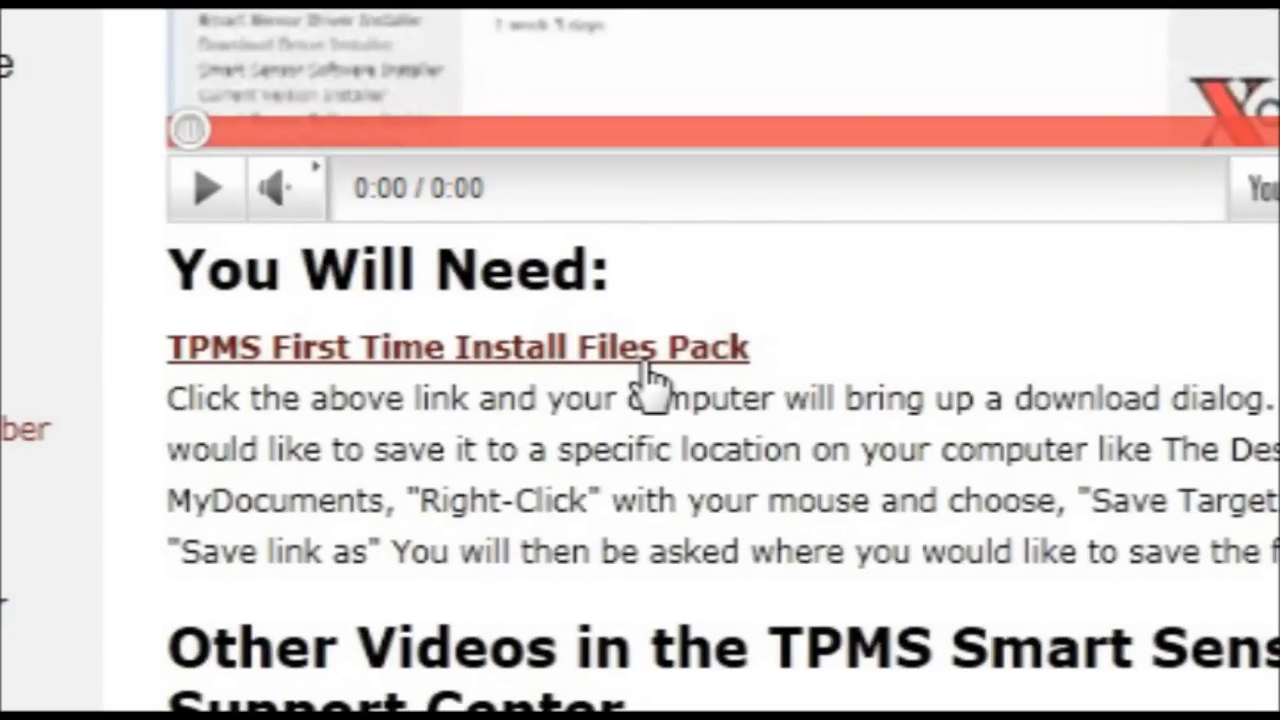
pyautogui.click(648, 355)
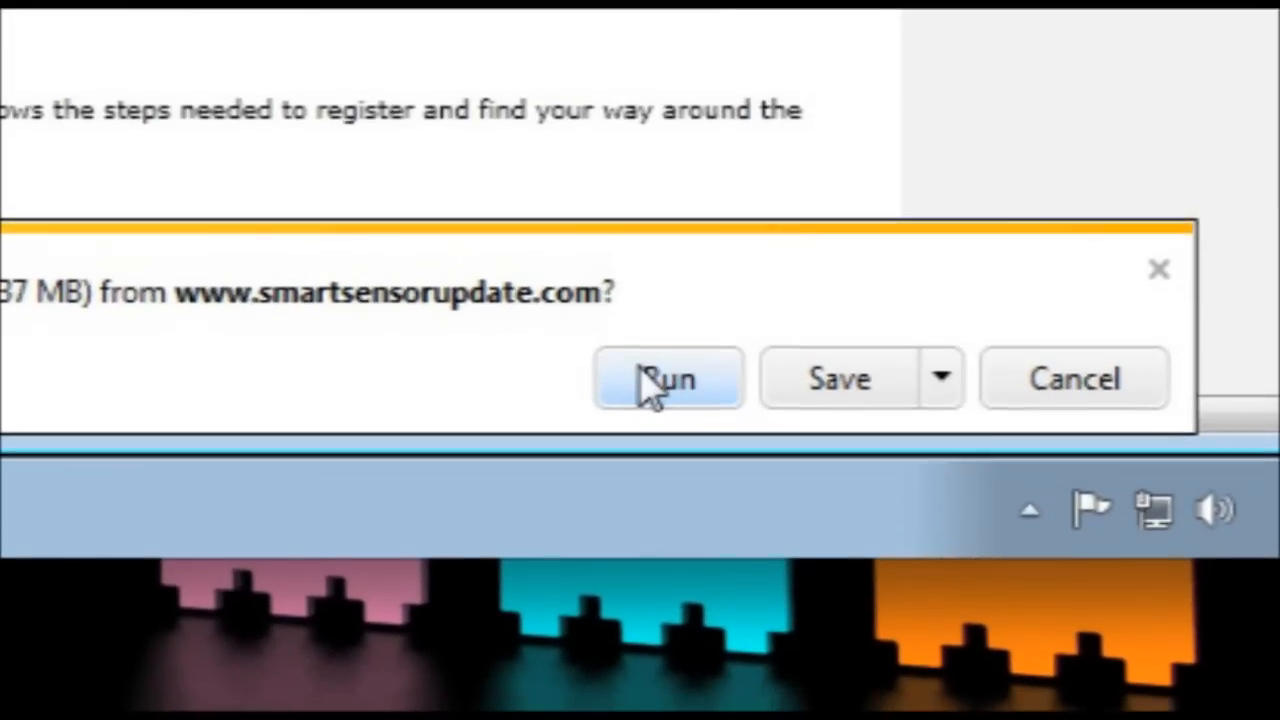
pyautogui.click(660, 435)
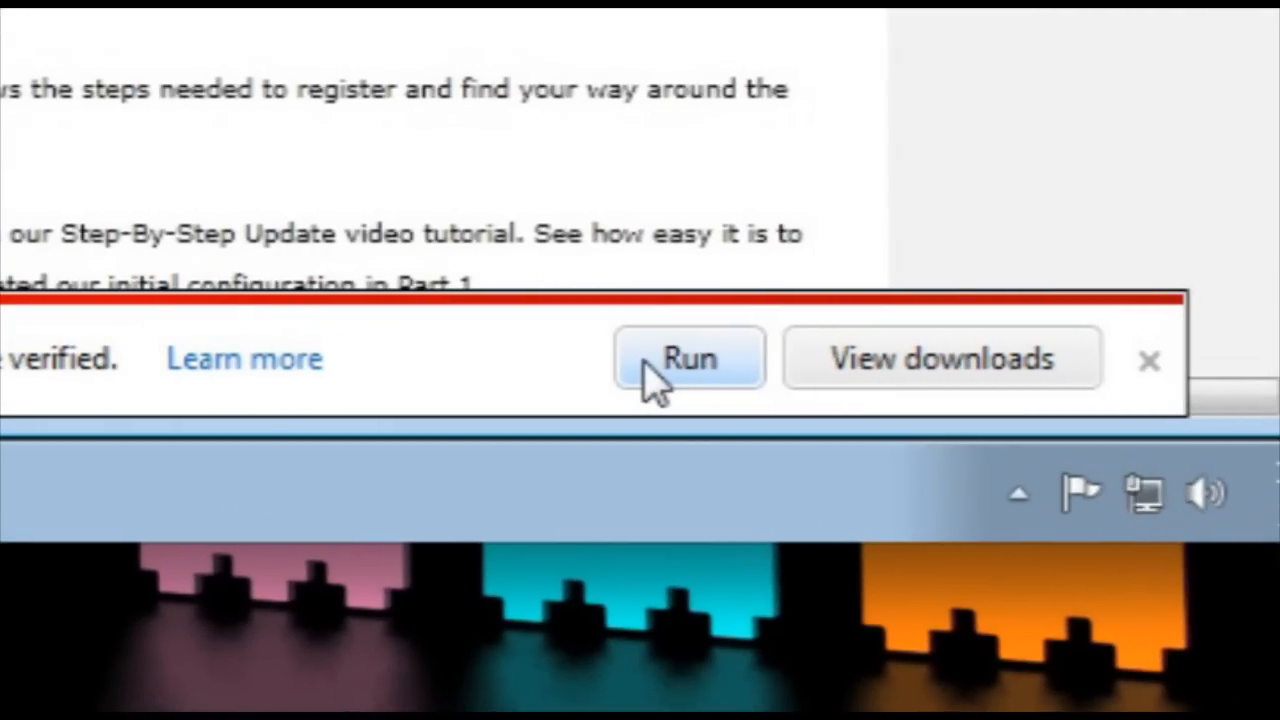
pyautogui.click(641, 361)
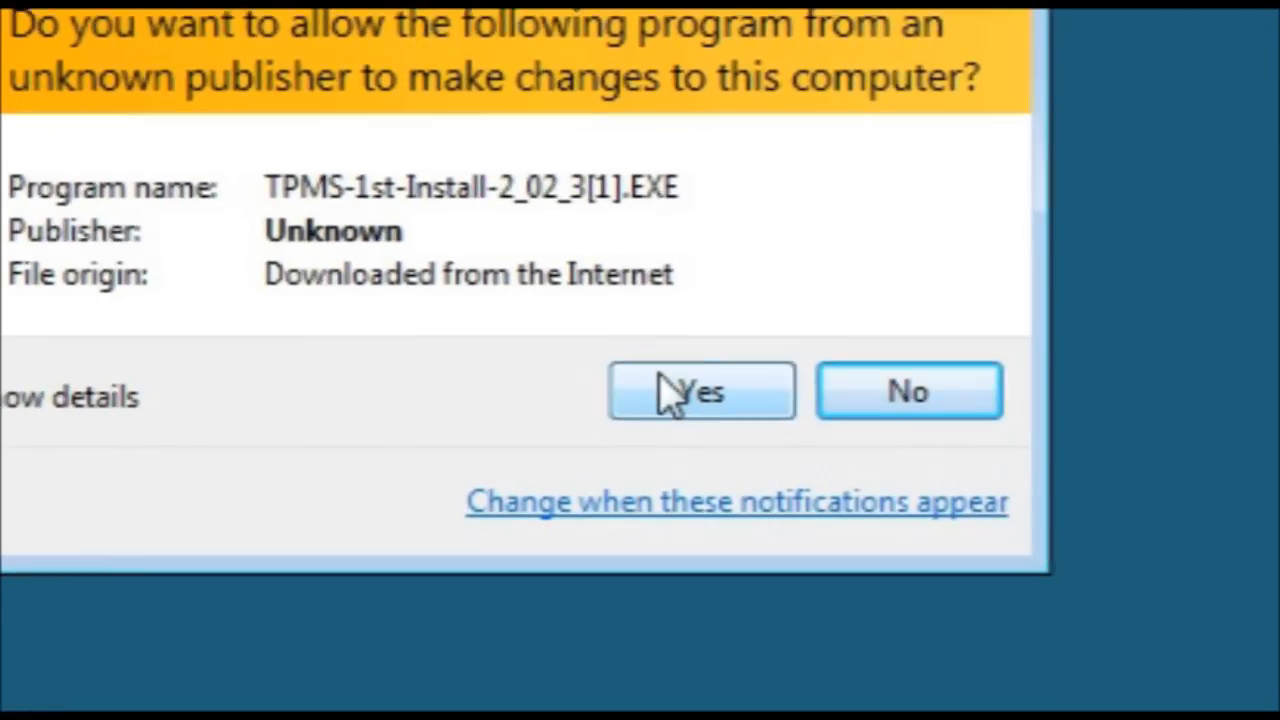
pyautogui.click(665, 392)
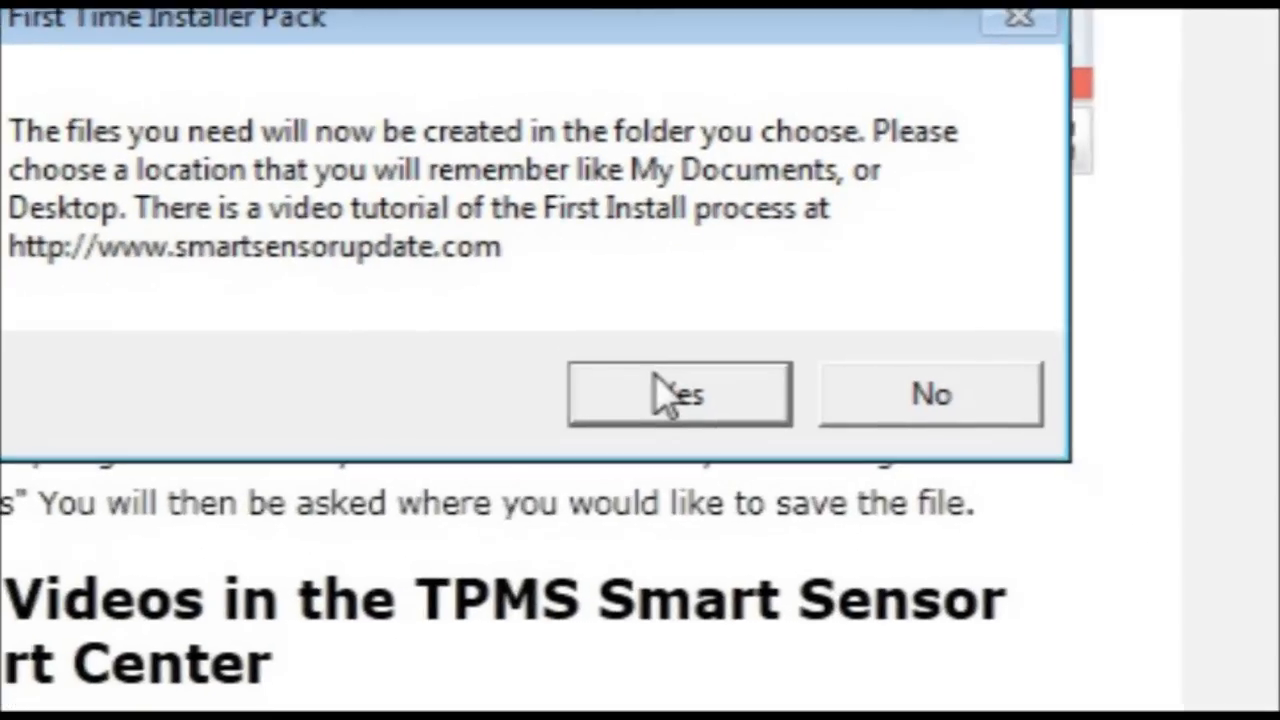
# Step: Extract the First Time Installer Pack files to the Desktop and minimize the browser
pyautogui.click(668, 396)
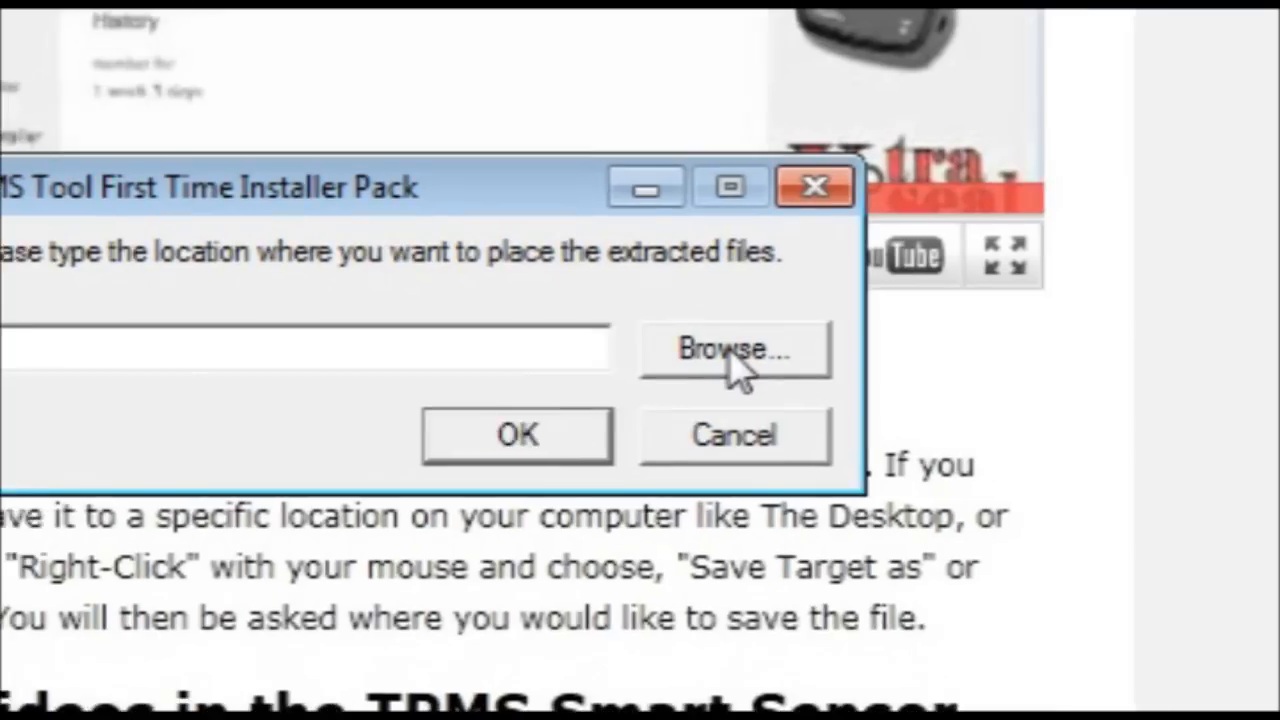
pyautogui.click(878, 332)
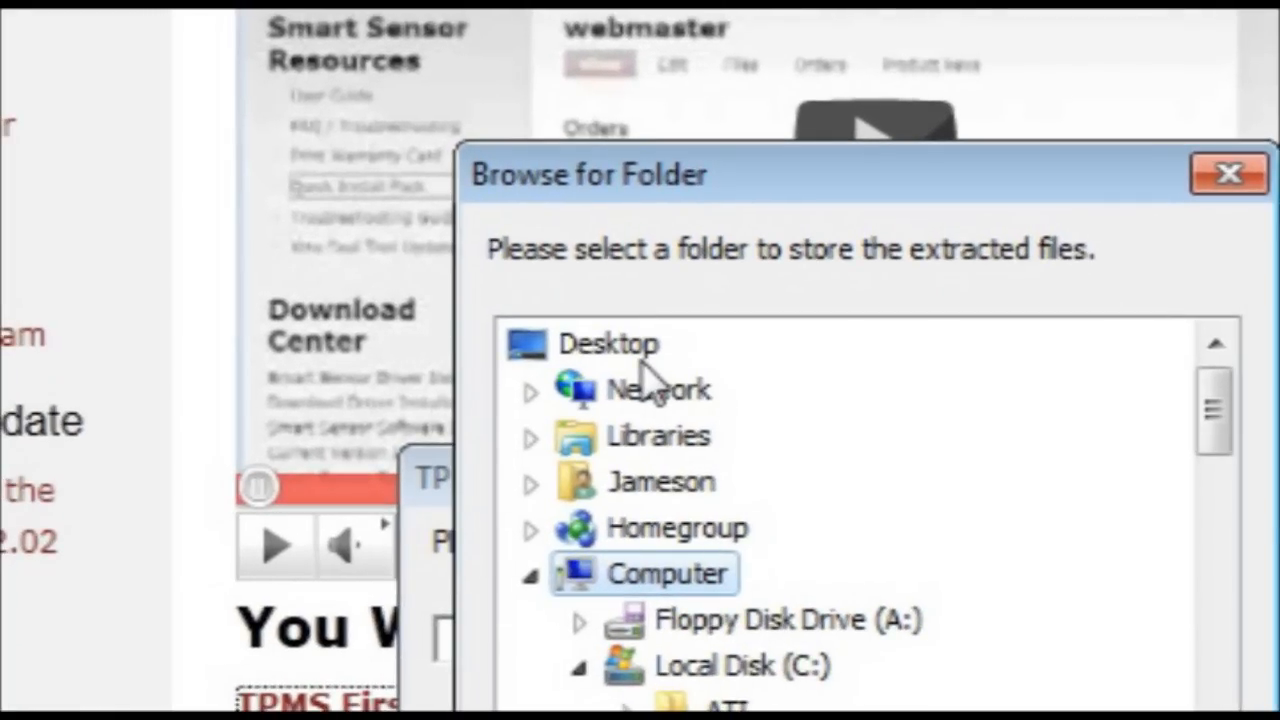
pyautogui.click(630, 345)
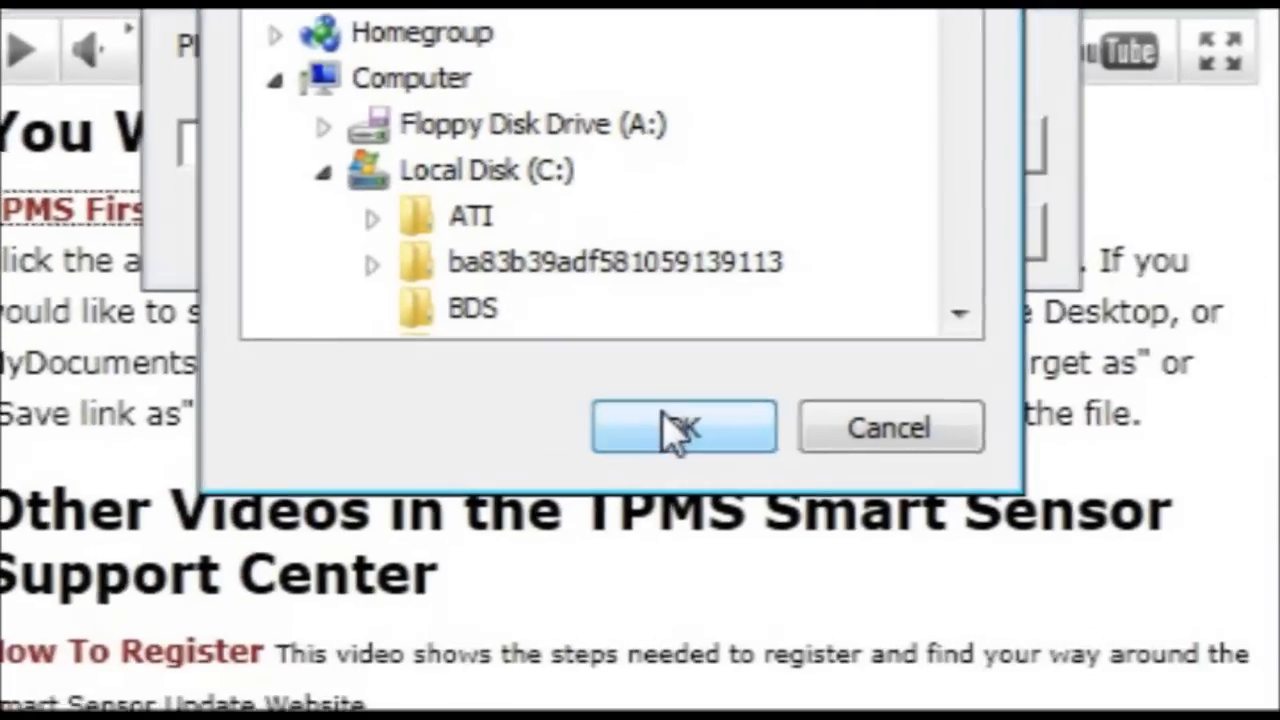
pyautogui.click(700, 520)
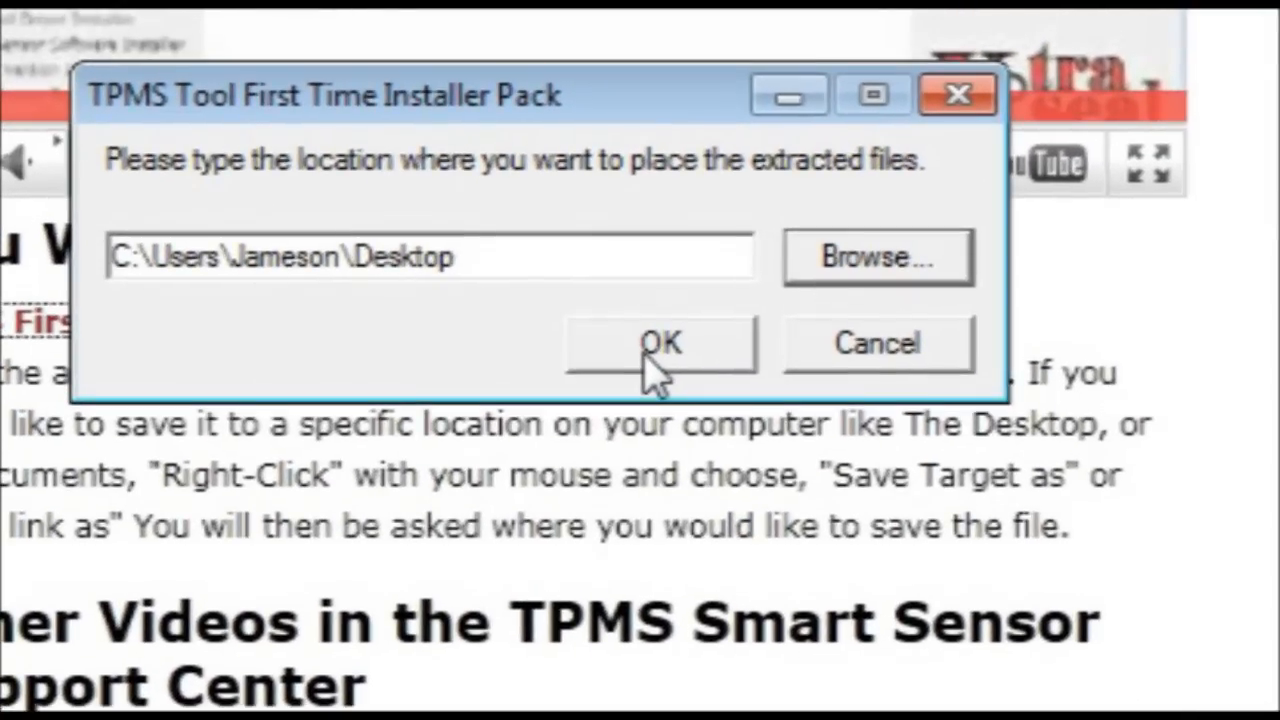
pyautogui.click(649, 372)
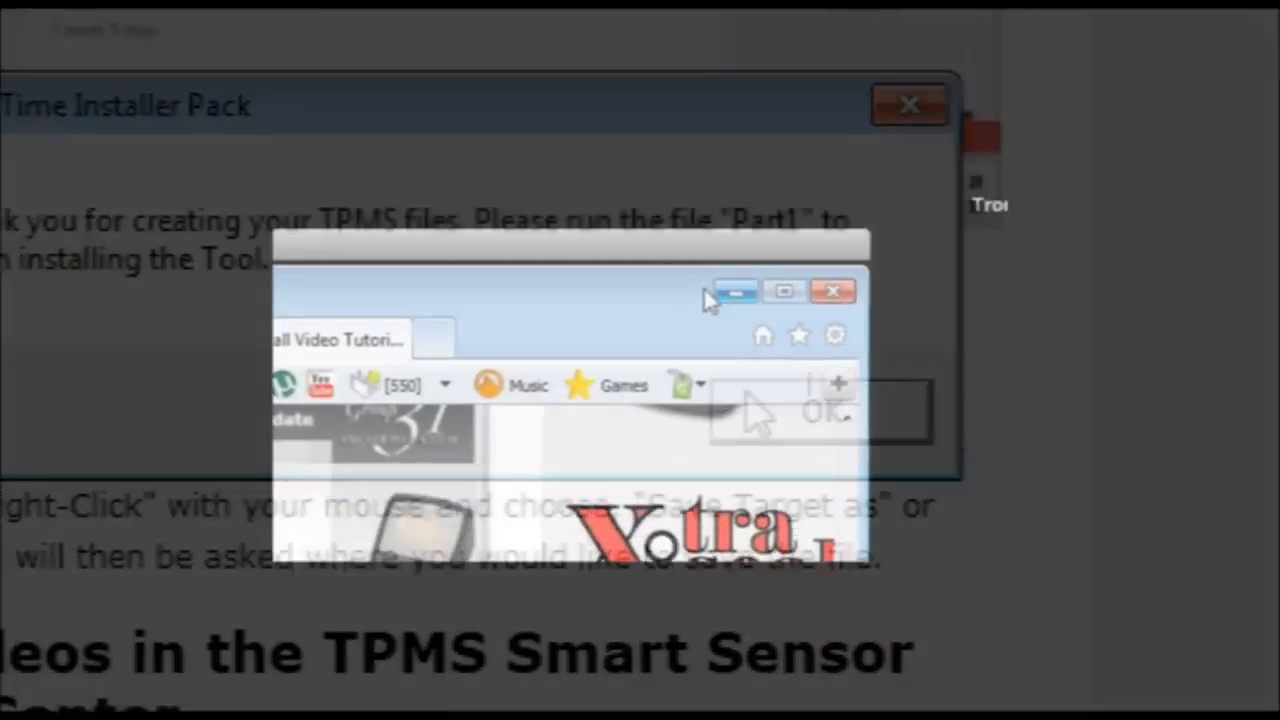
pyautogui.click(650, 336)
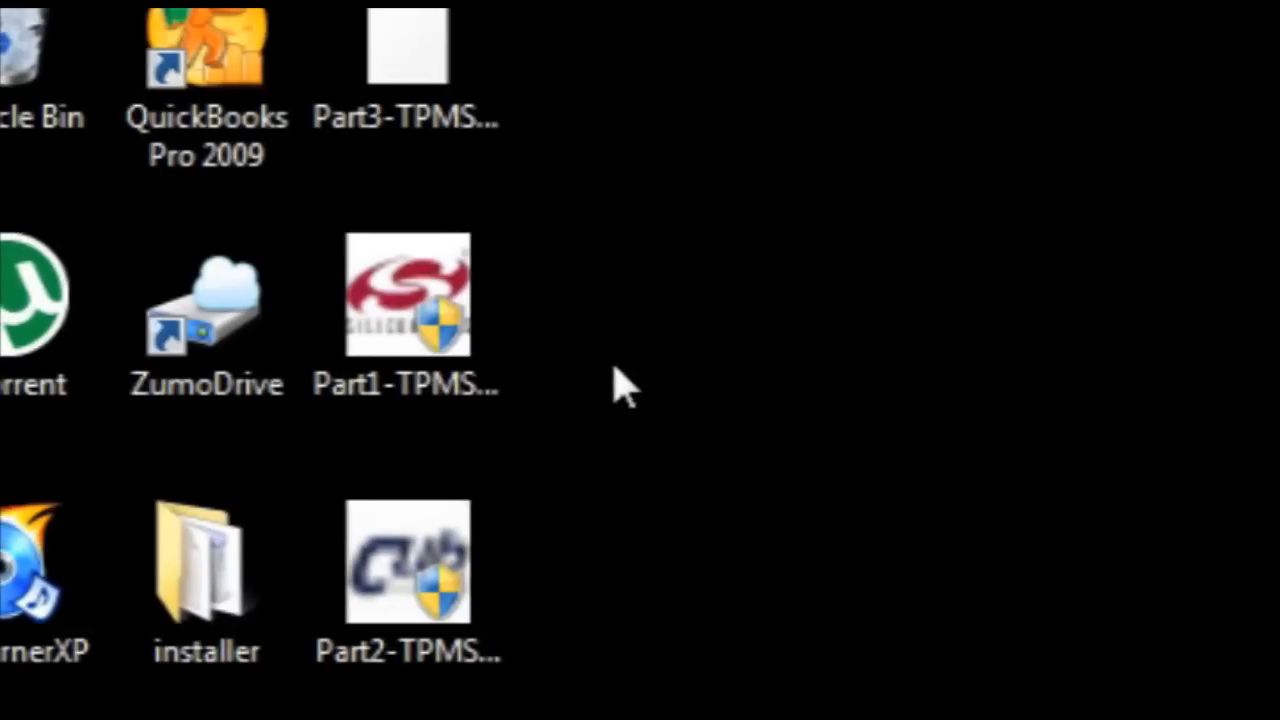
# Step: Launch Part1-TPMS-Driver-Installer from the desktop and allow it to make changes to the computer
pyautogui.click(462, 384)
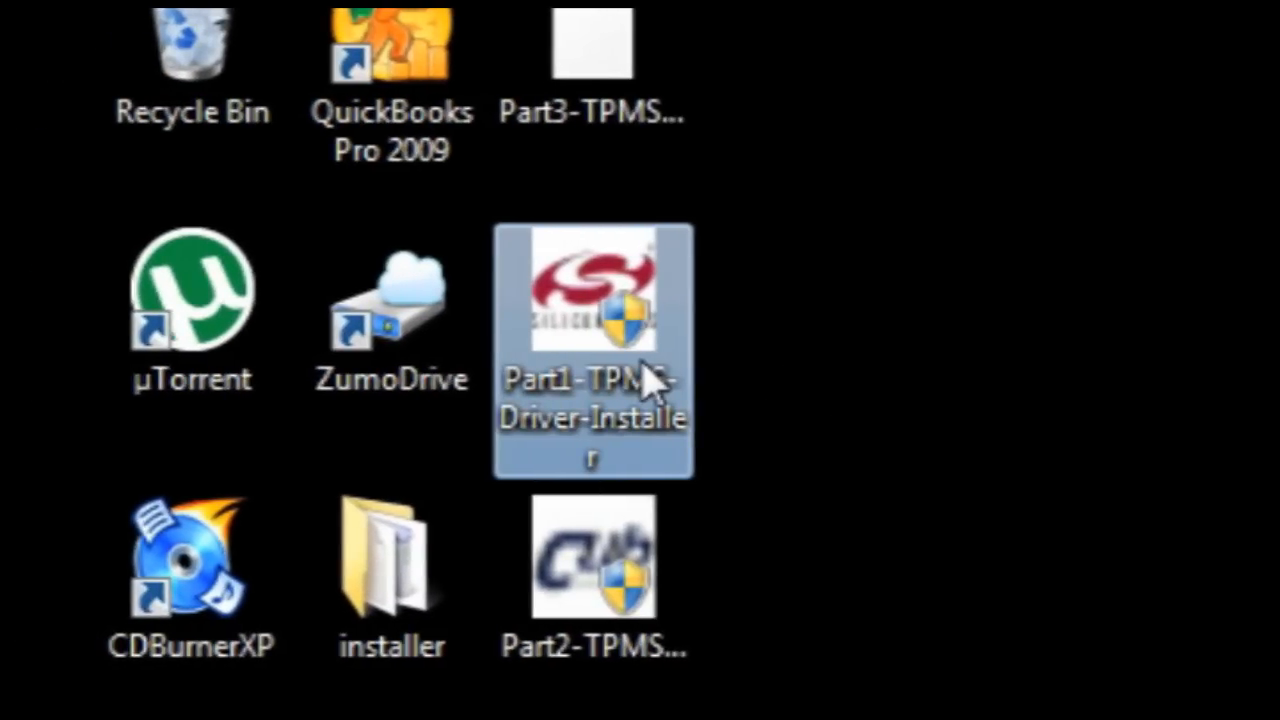
pyautogui.doubleClick(645, 380)
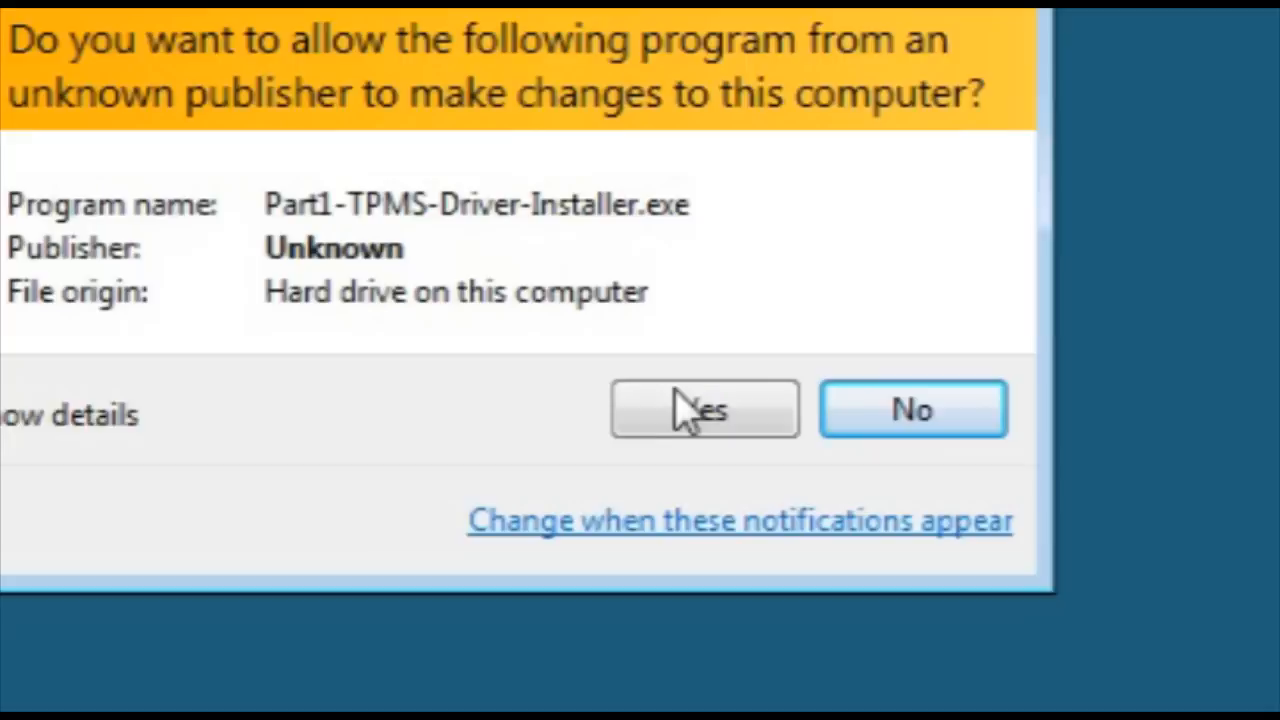
pyautogui.click(795, 479)
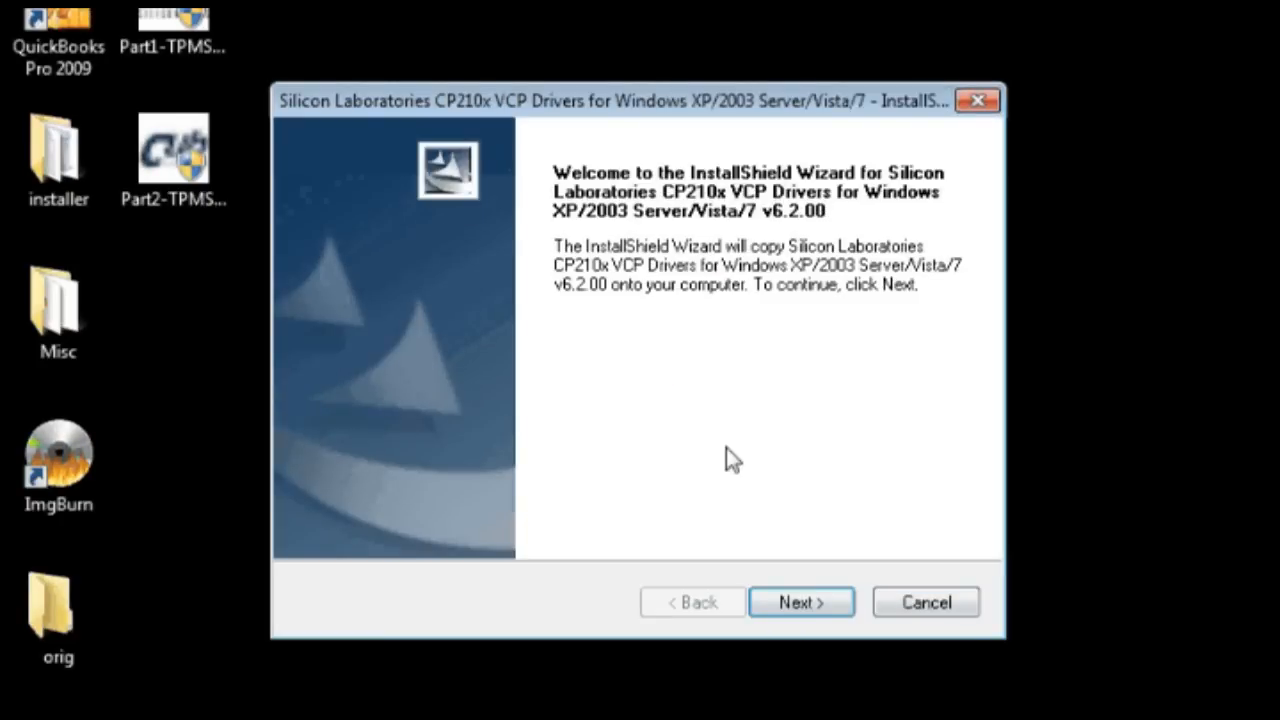
# Step: Accept the license agreement and install the Silicon Laboratories CP210x VCP Drivers in the default destination folder
pyautogui.click(800, 602)
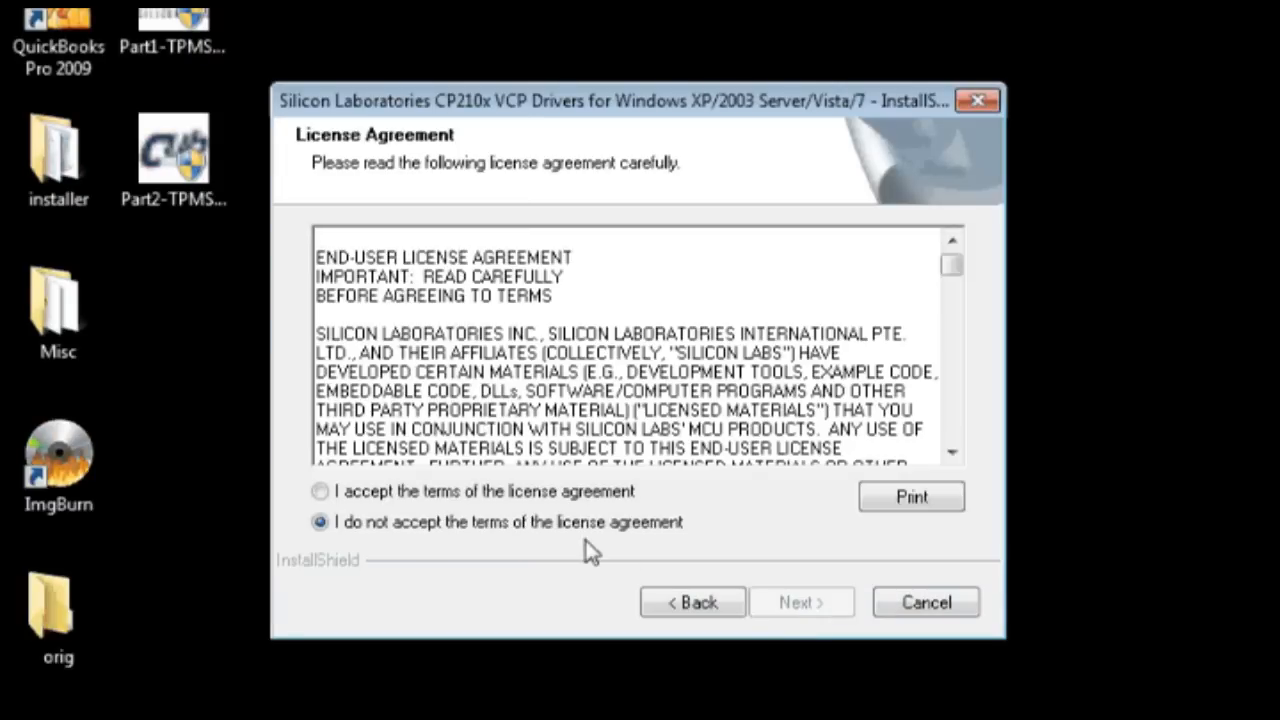
pyautogui.click(572, 494)
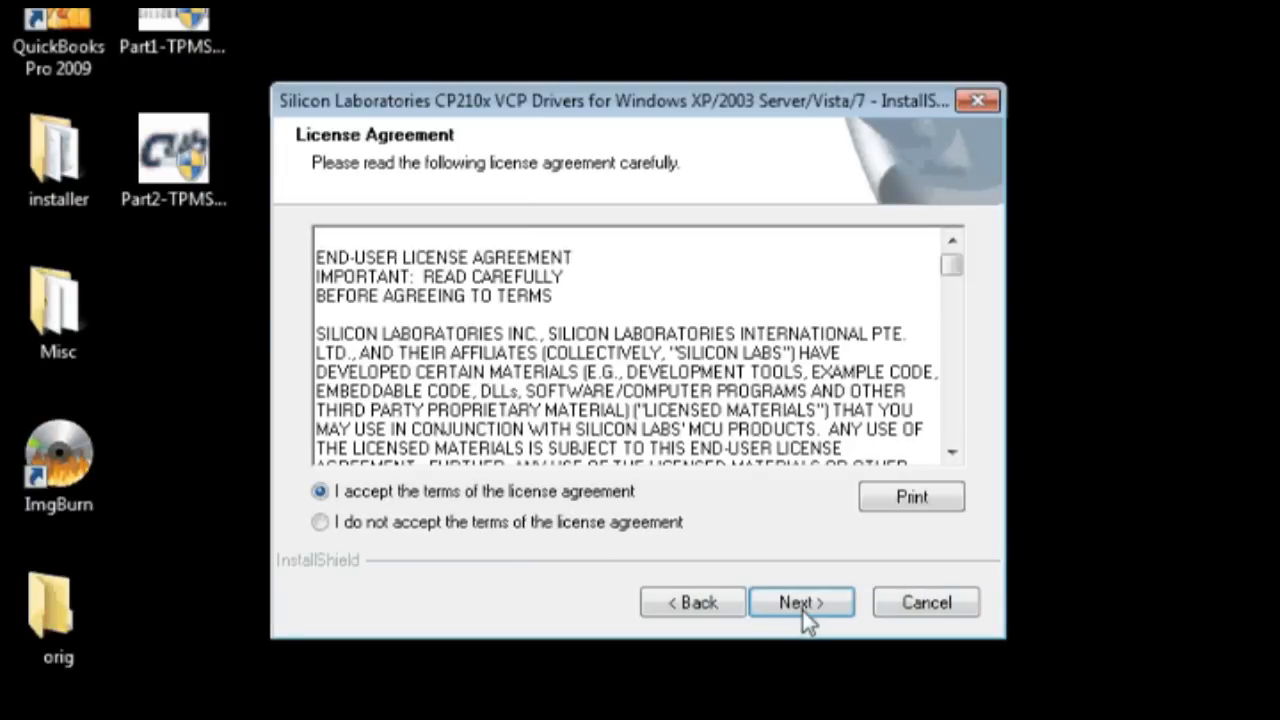
pyautogui.click(808, 608)
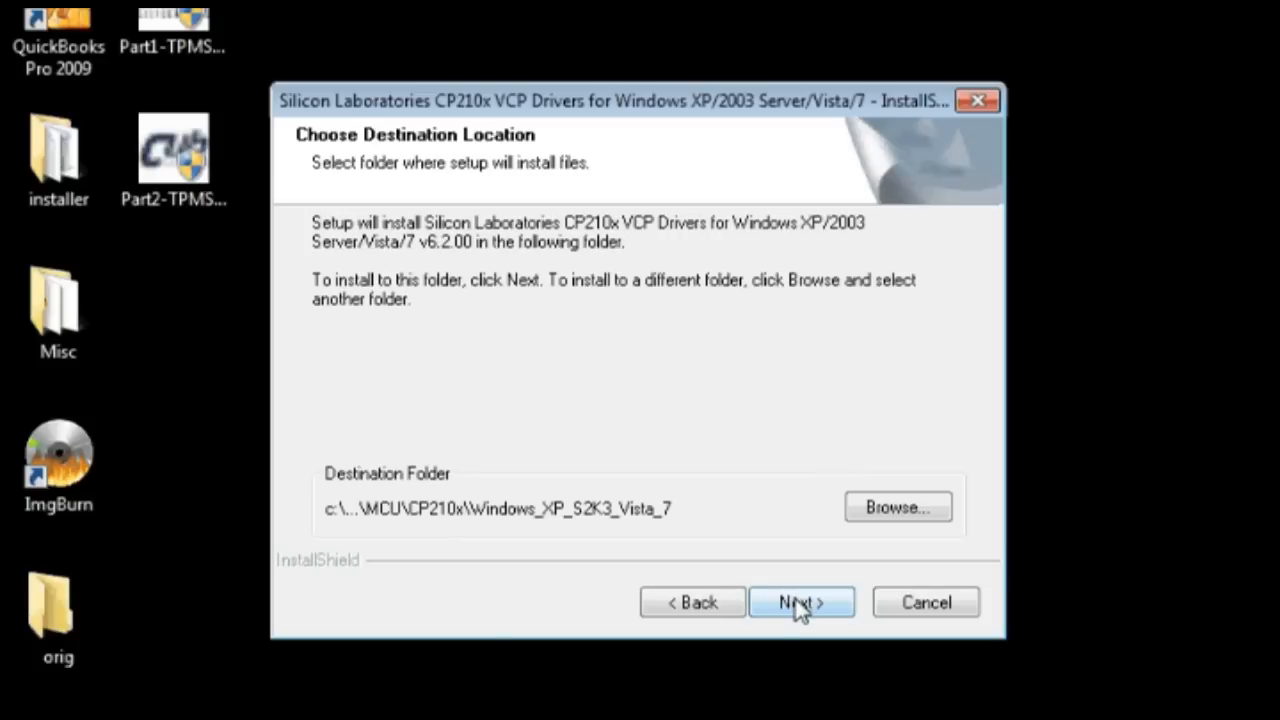
pyautogui.click(800, 610)
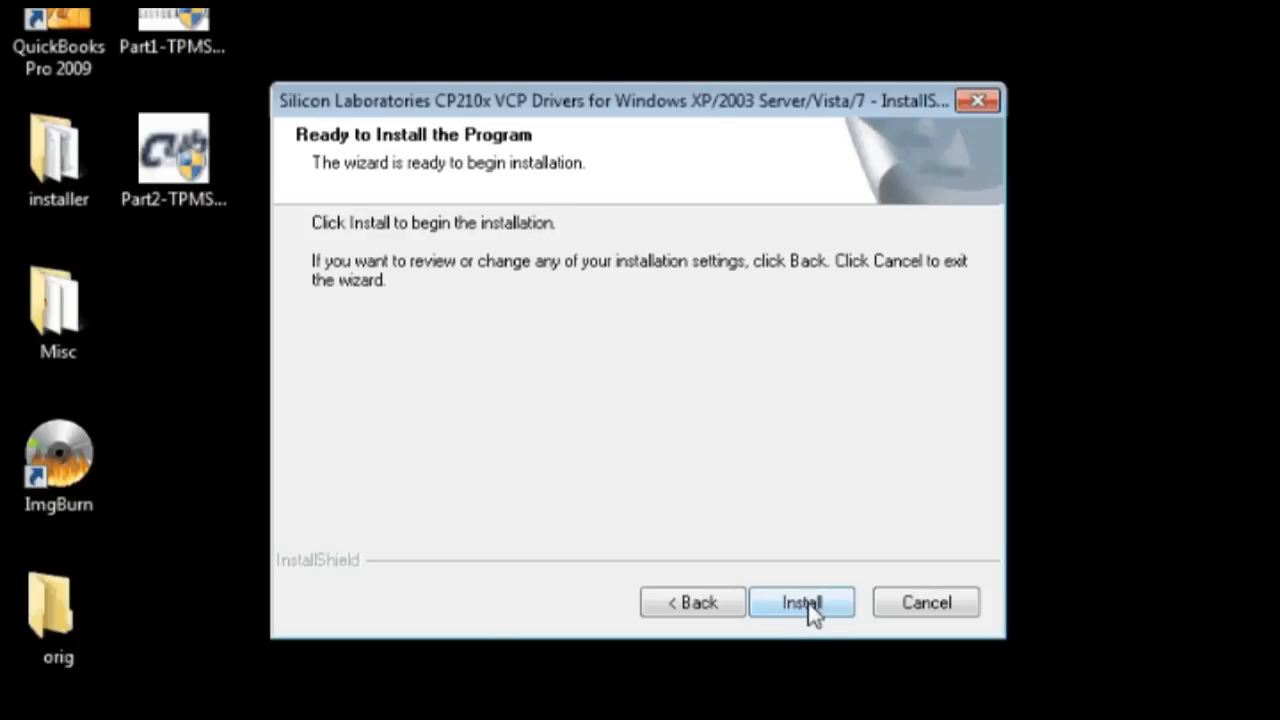
pyautogui.click(802, 603)
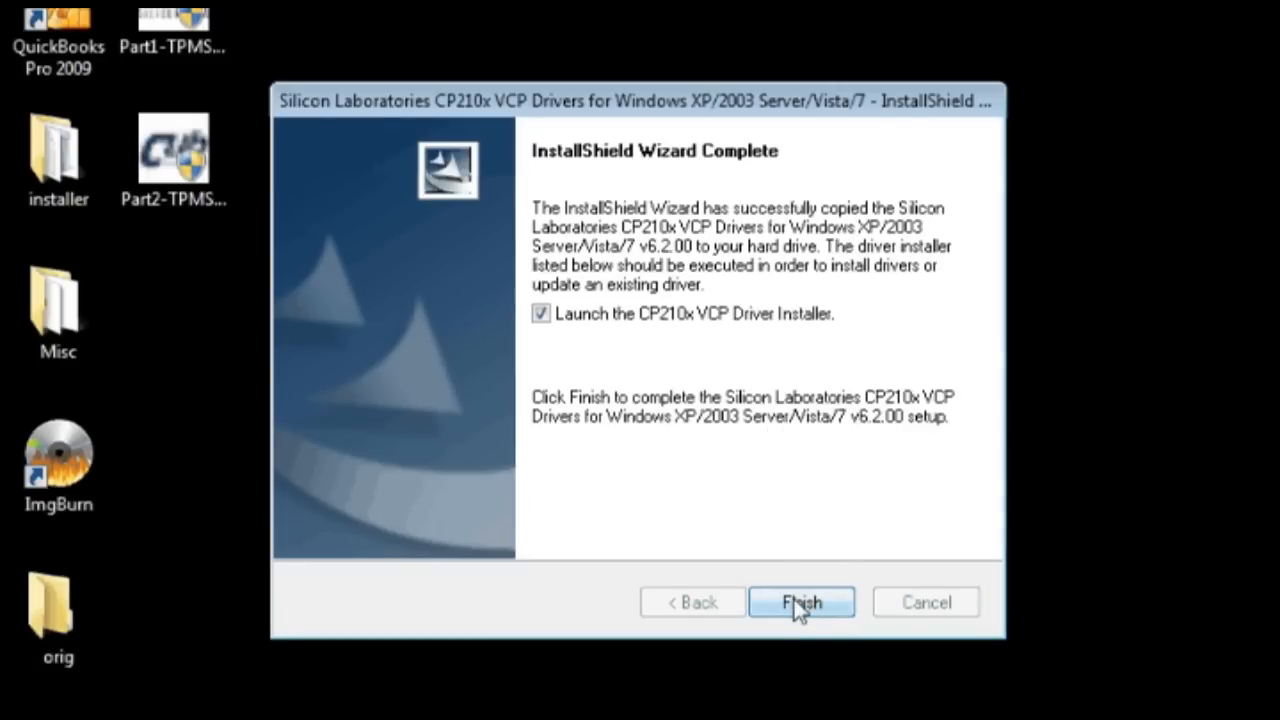
# Step: Finish the InstallShield wizard with the option to launch the CP210x VCP Driver Installer enabled
pyautogui.click(541, 314)
pyautogui.click(541, 314)
pyautogui.click(541, 314)
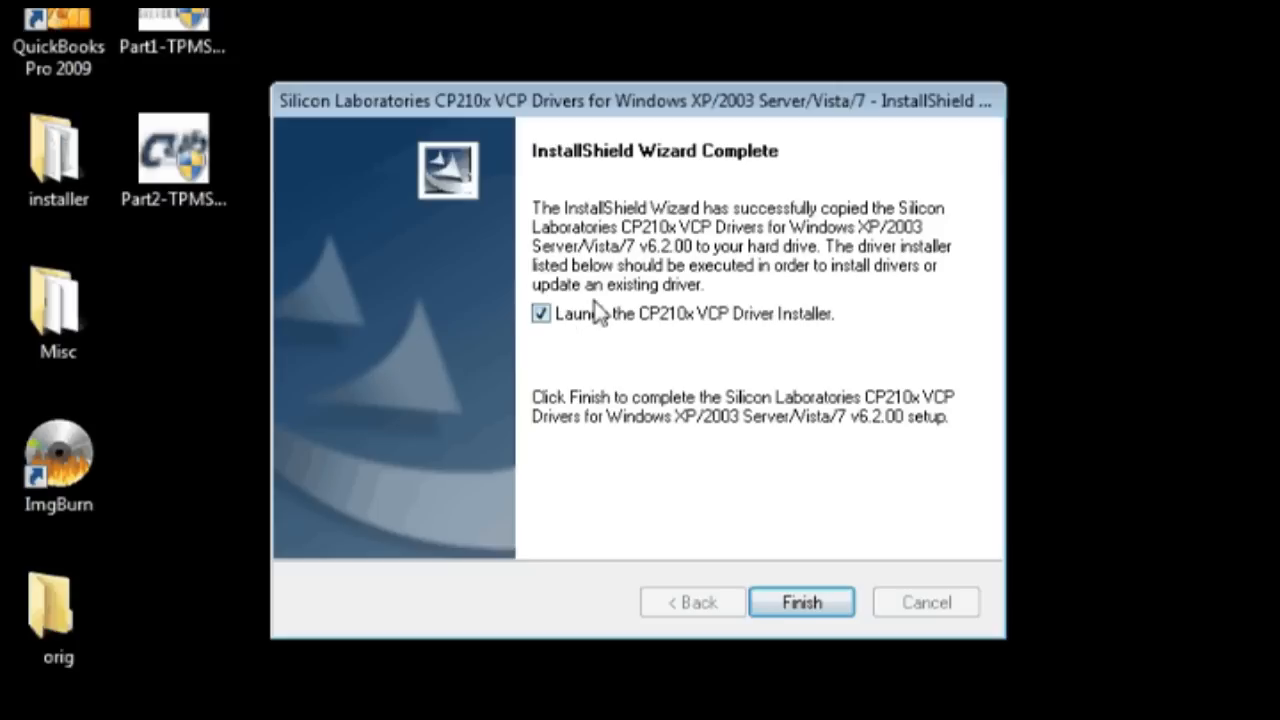
pyautogui.click(818, 612)
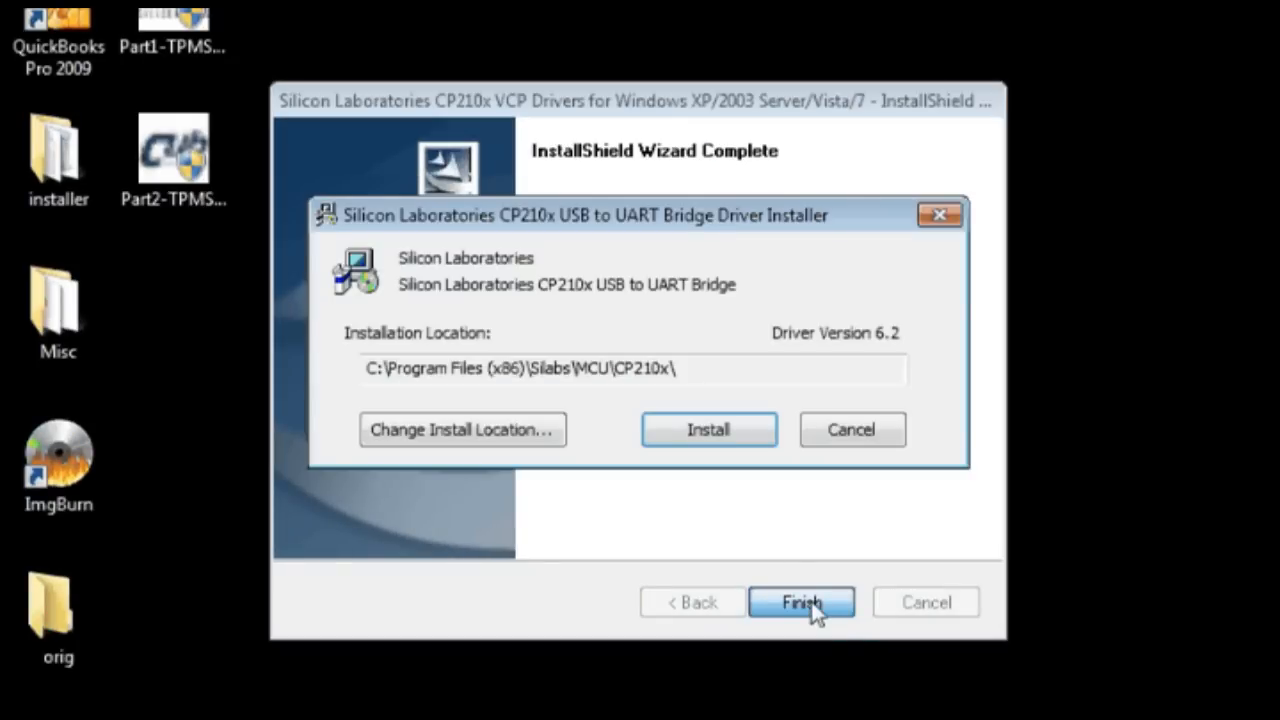
# Step: Run the CP210x USB to UART Bridge driver installation in the default location, dismiss the notice and close the setup wizard
pyautogui.click(685, 436)
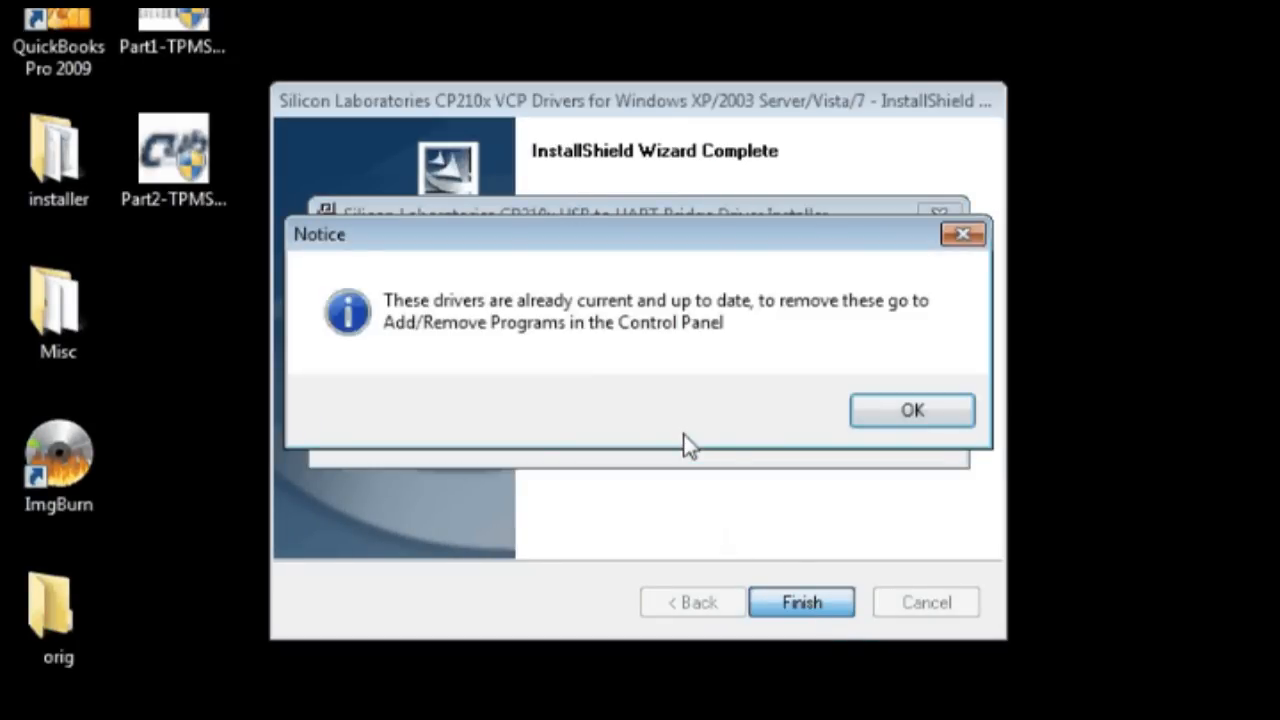
pyautogui.click(905, 411)
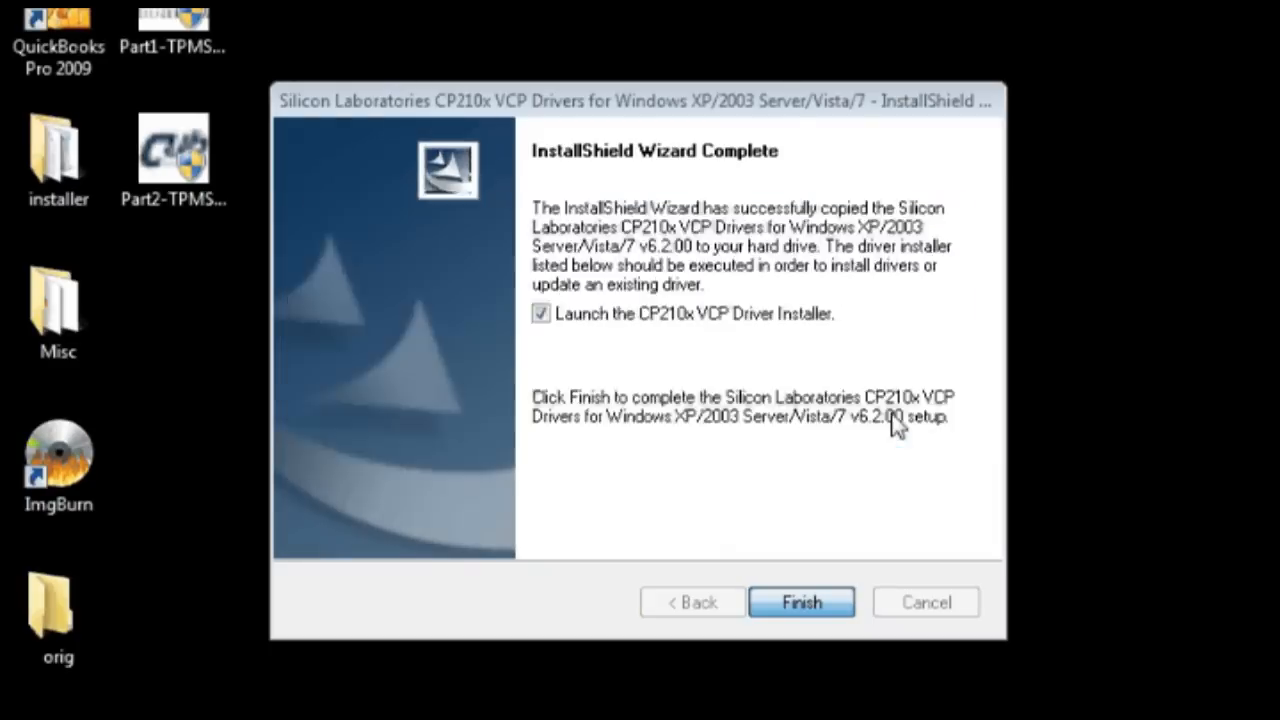
pyautogui.press('Return')
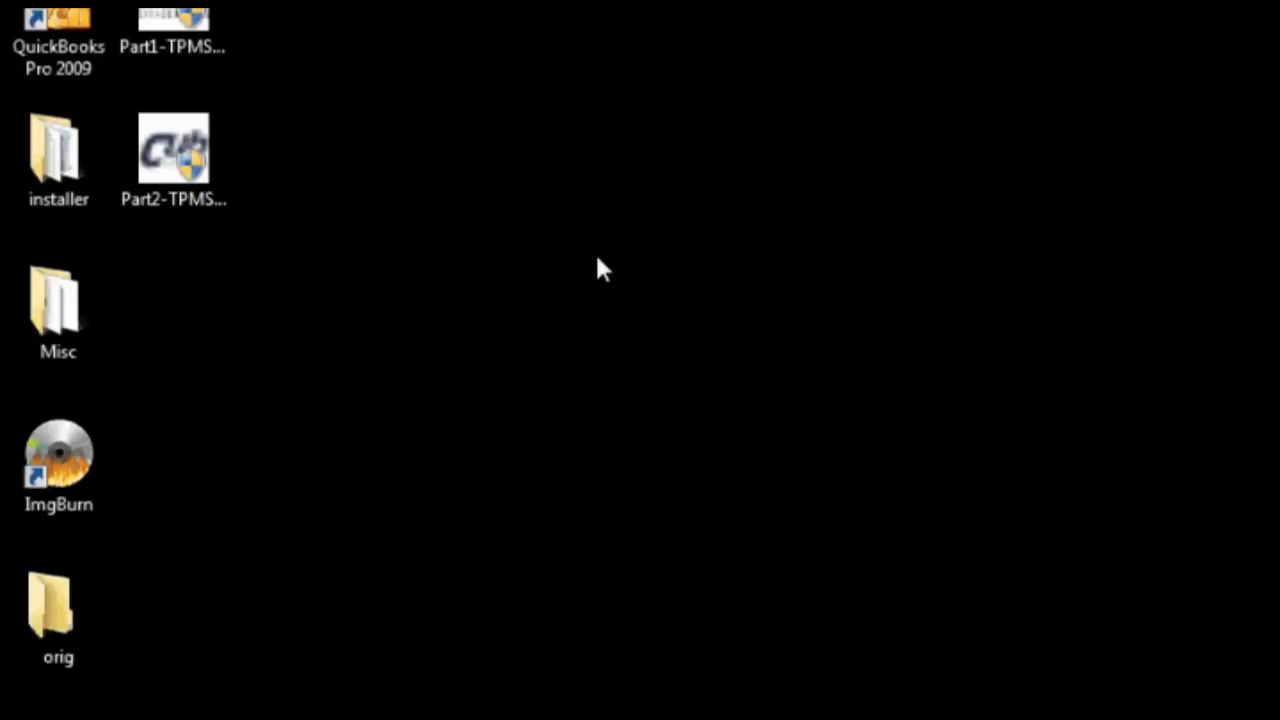
# Step: Open the Windows Start menu
pyautogui.click(199, 147)
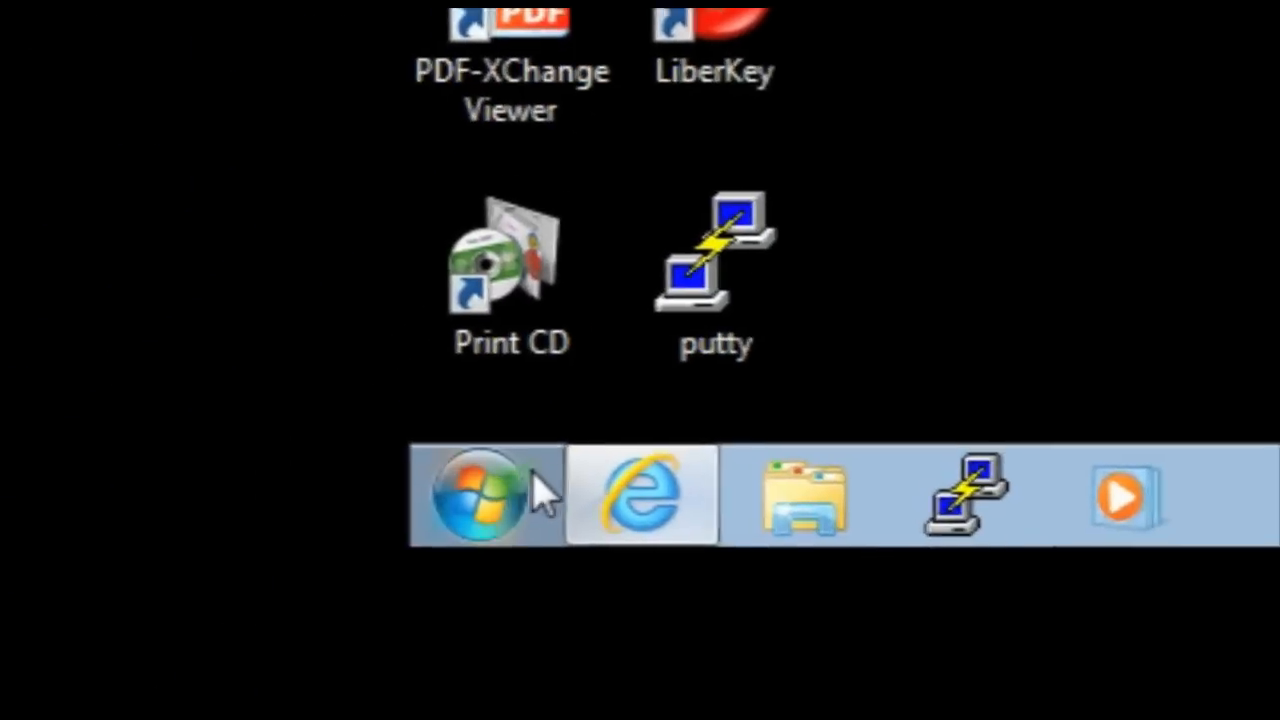
pyautogui.click(540, 492)
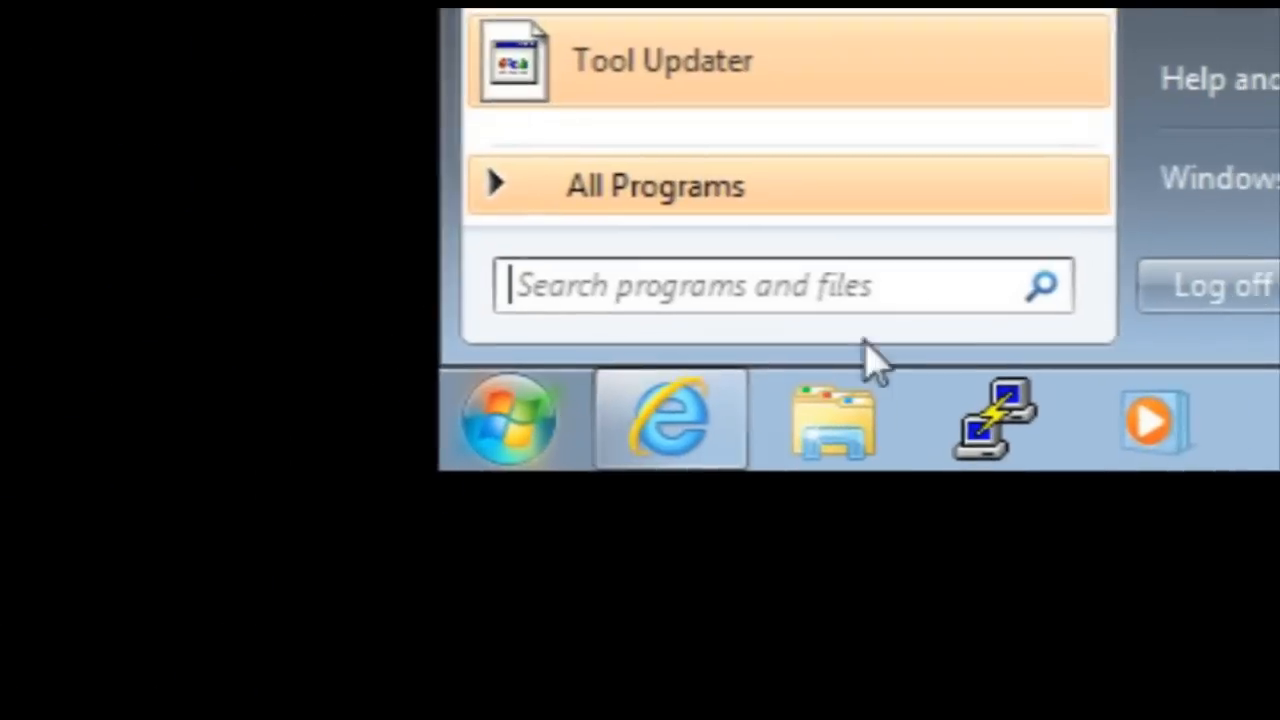